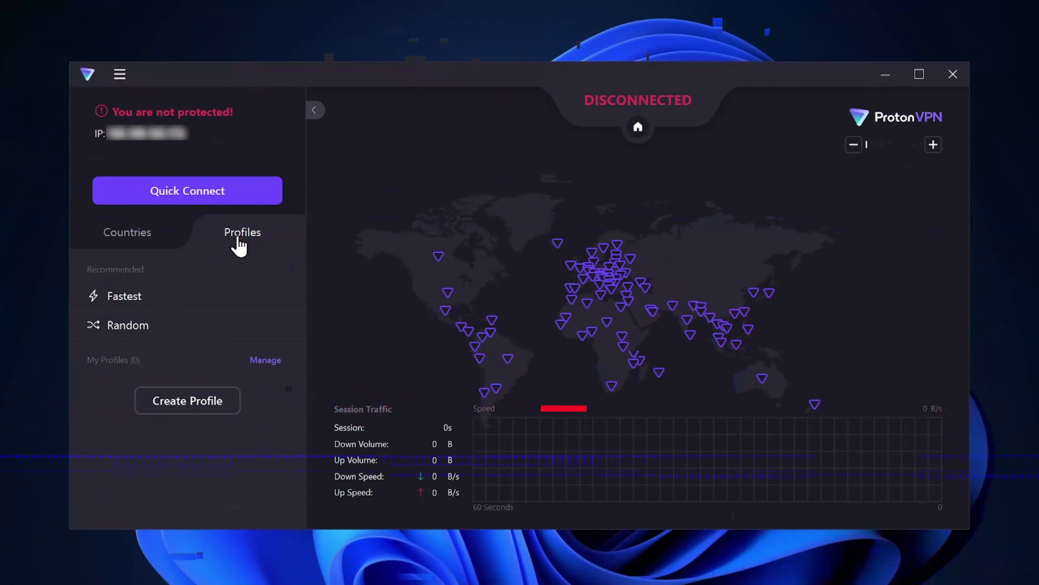
# Step: Return to the country list, review Settings > Advanced, then Quick Connect to the fastest server
pyautogui.click(135, 232)
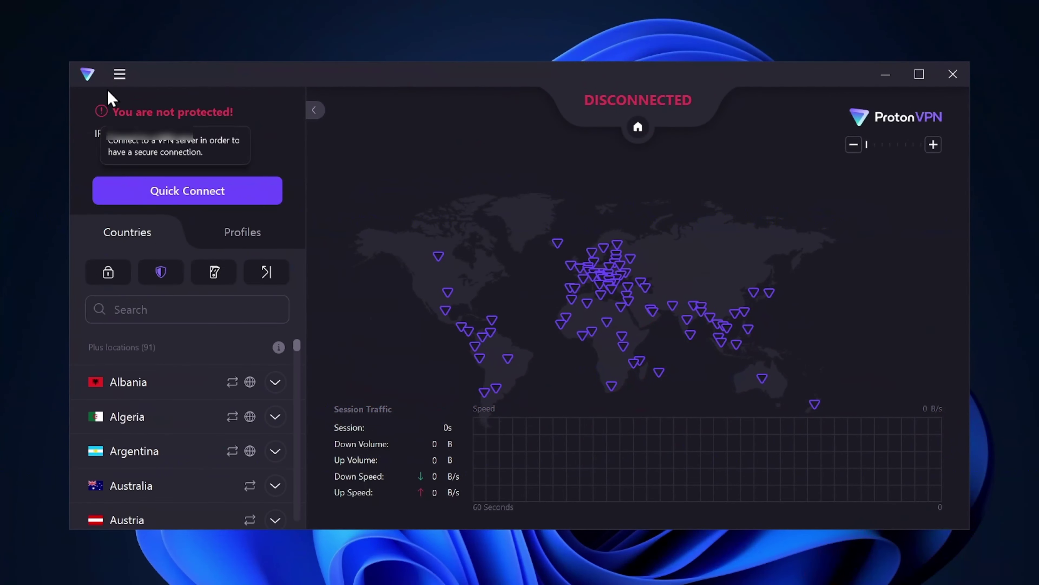
pyautogui.click(119, 73)
pyautogui.click(162, 191)
pyautogui.click(655, 176)
pyautogui.click(712, 135)
pyautogui.click(262, 190)
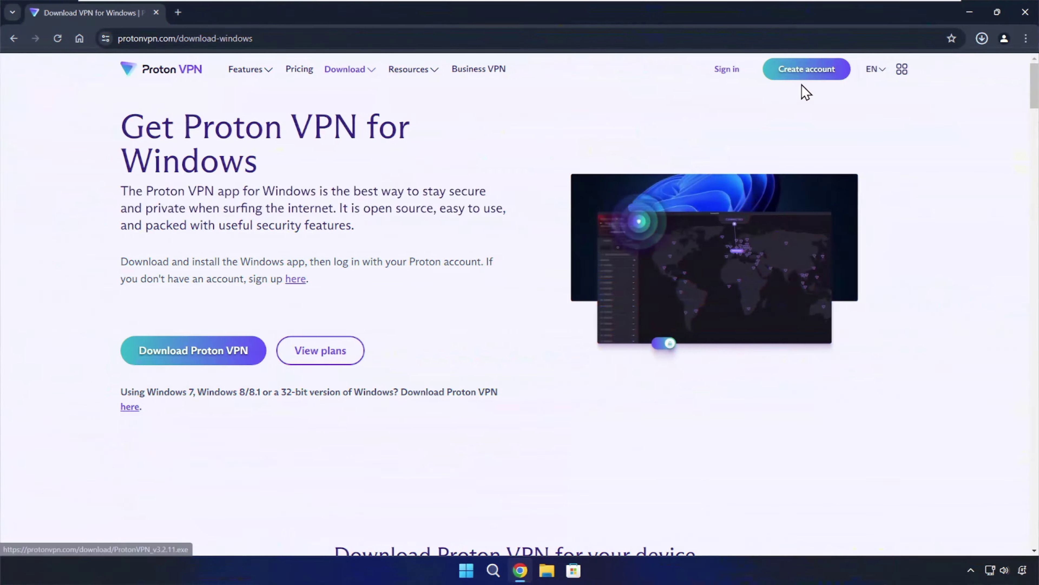
# Step: Check the finished ProtonVPN_v3.2.11.exe download in Chrome's downloads list
pyautogui.click(1025, 12)
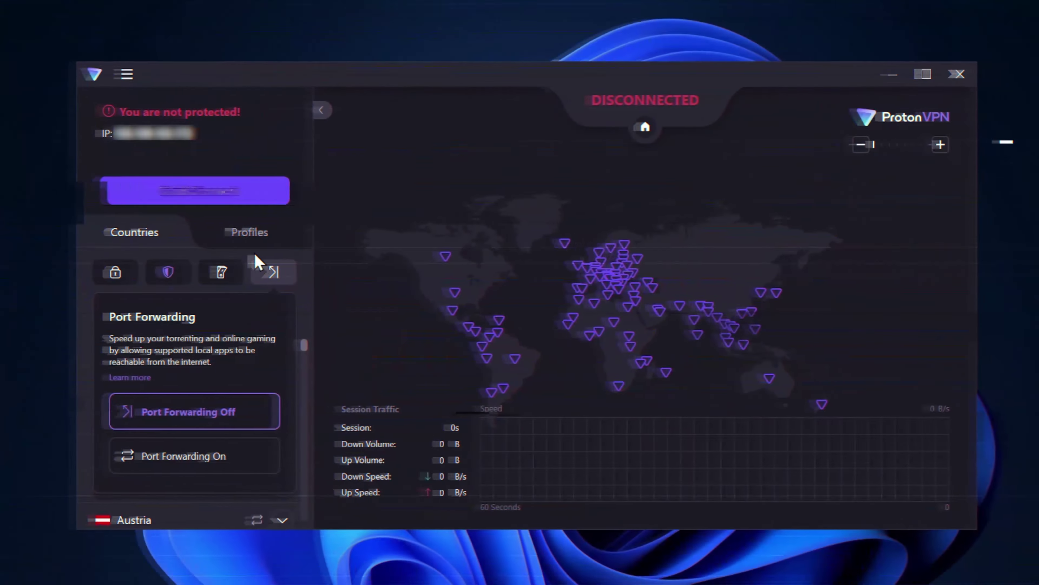
# Step: Browse the Profiles and Countries lists, then view the Connection tab in Settings
pyautogui.click(239, 244)
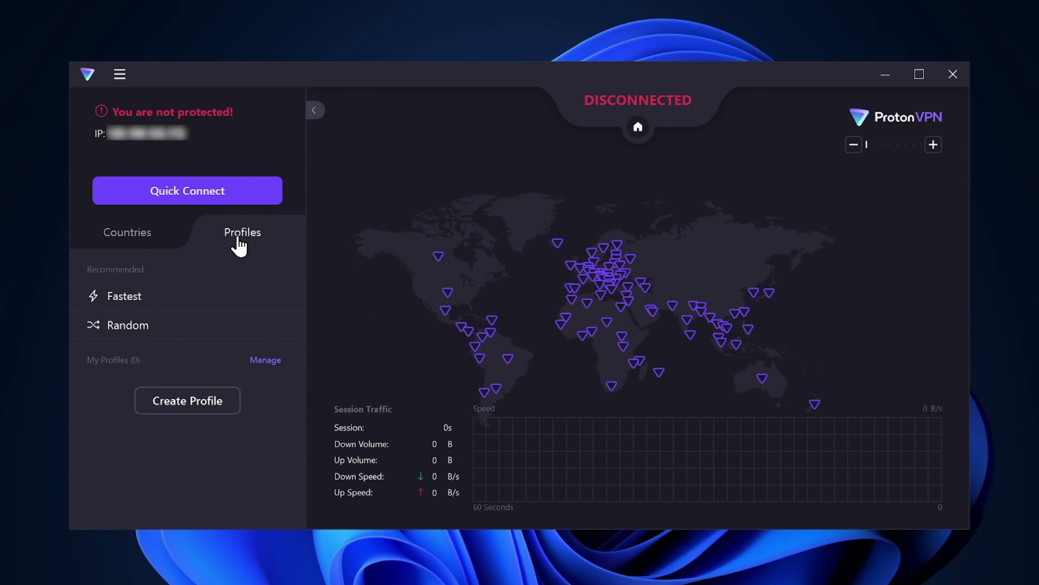
pyautogui.click(164, 239)
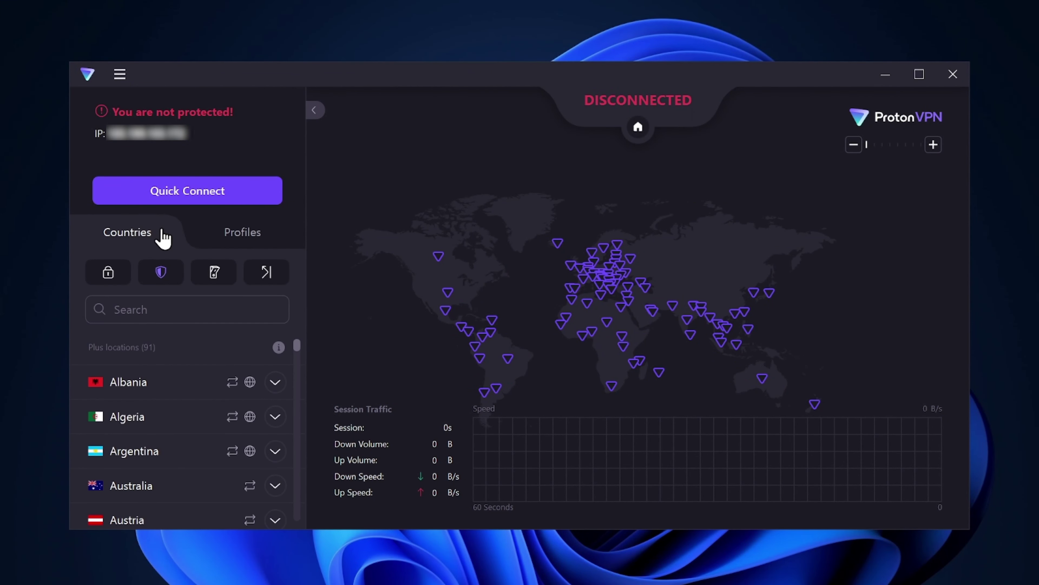
pyautogui.click(117, 76)
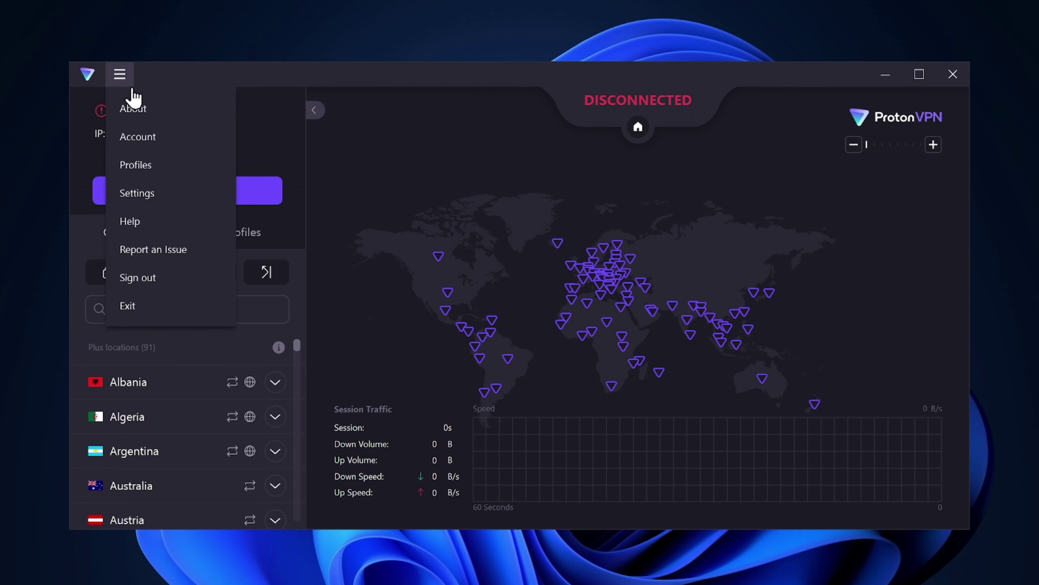
pyautogui.click(163, 196)
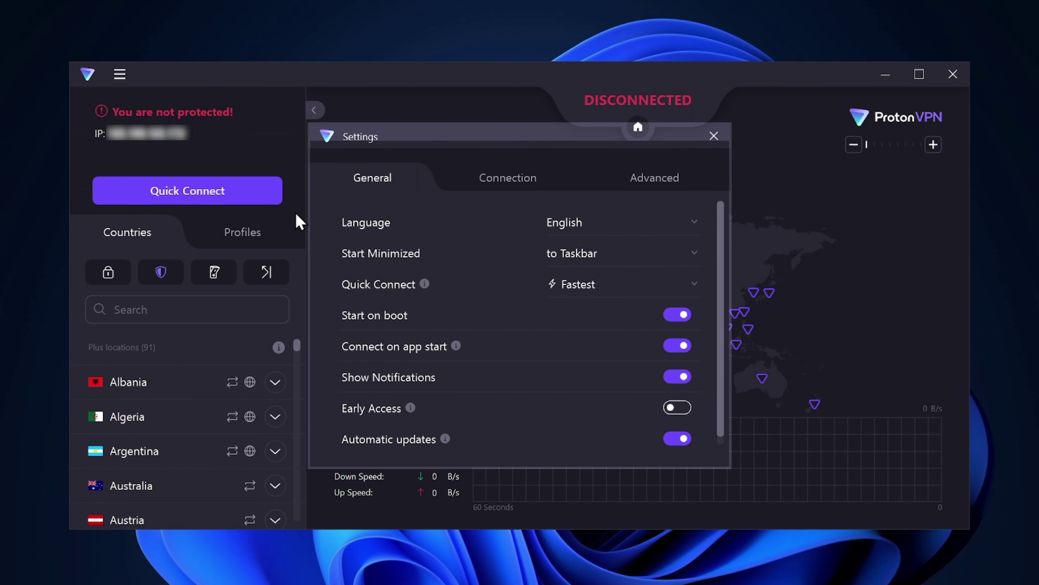
pyautogui.click(475, 179)
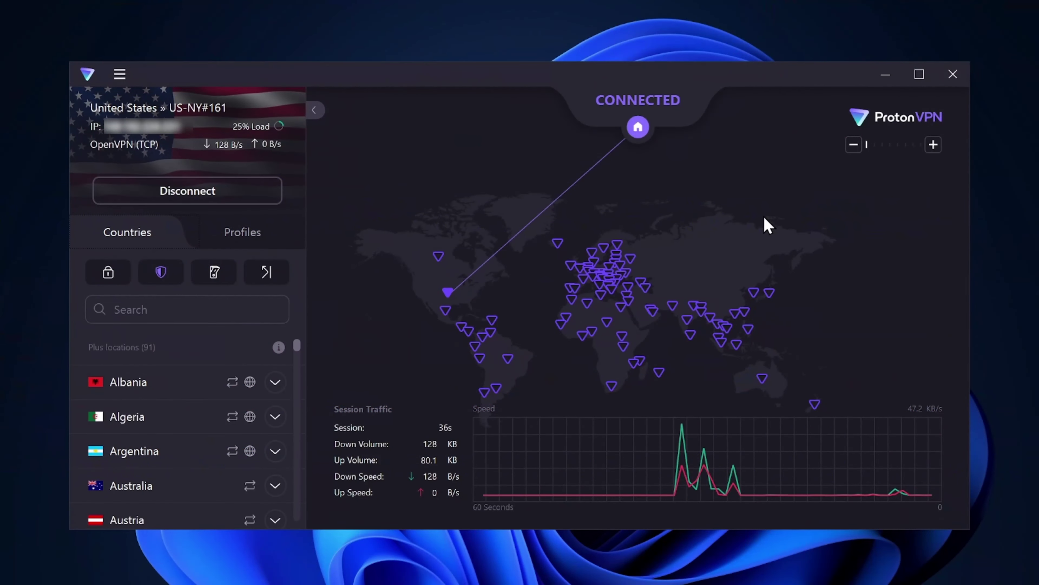
# Step: Scroll down the country list and connect to the Phoenix server US-AZ#27
pyautogui.scroll(-8, 159, 381)
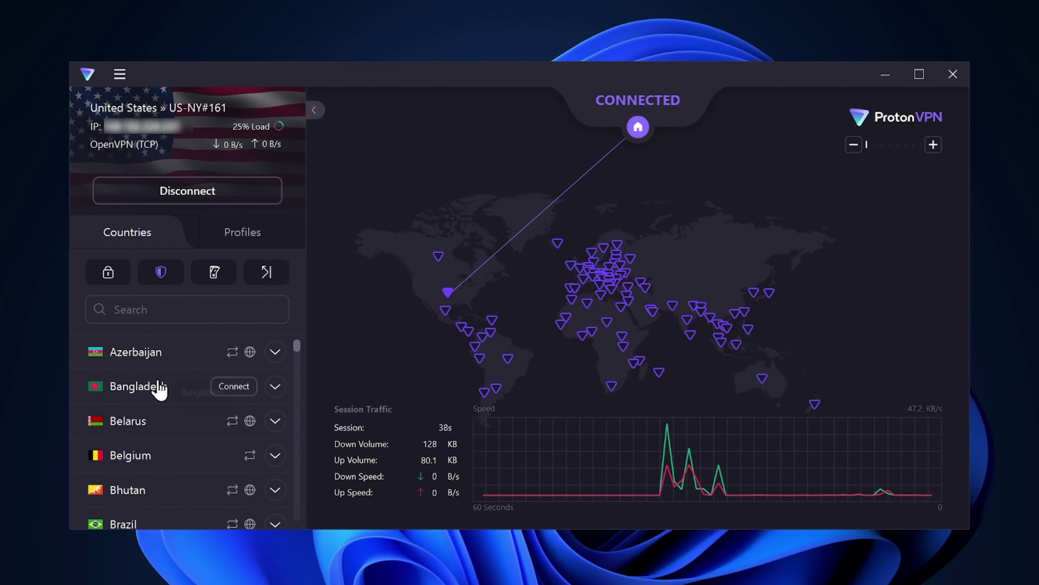
pyautogui.scroll(-20, 159, 390)
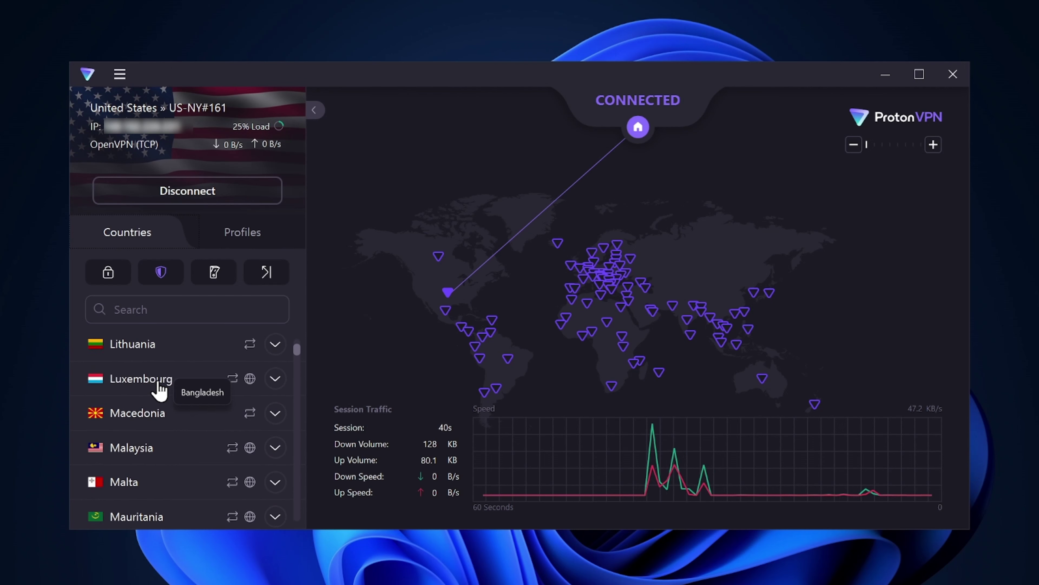
pyautogui.scroll(-8, 159, 391)
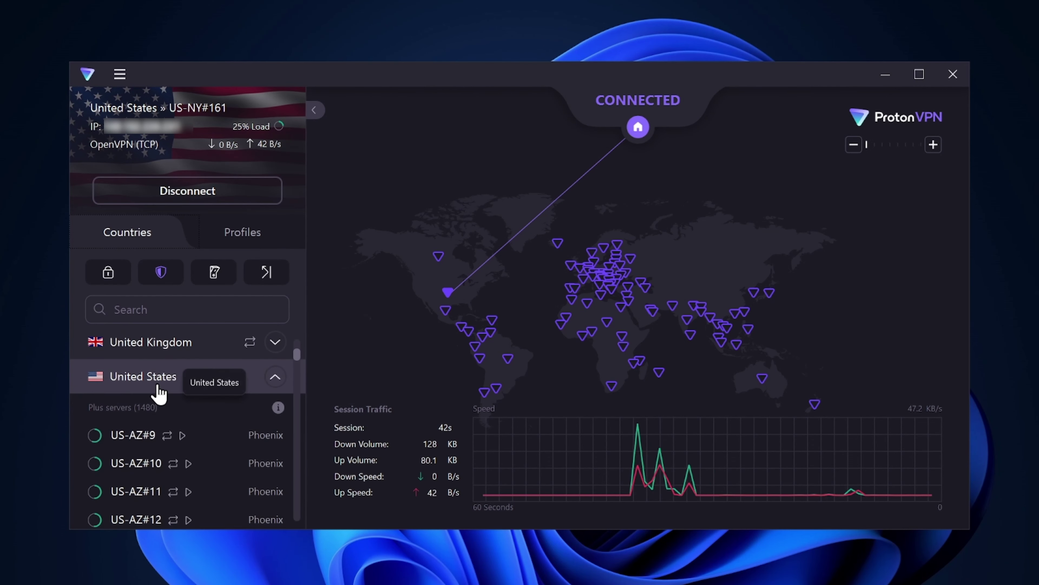
pyautogui.scroll(-15, 159, 405)
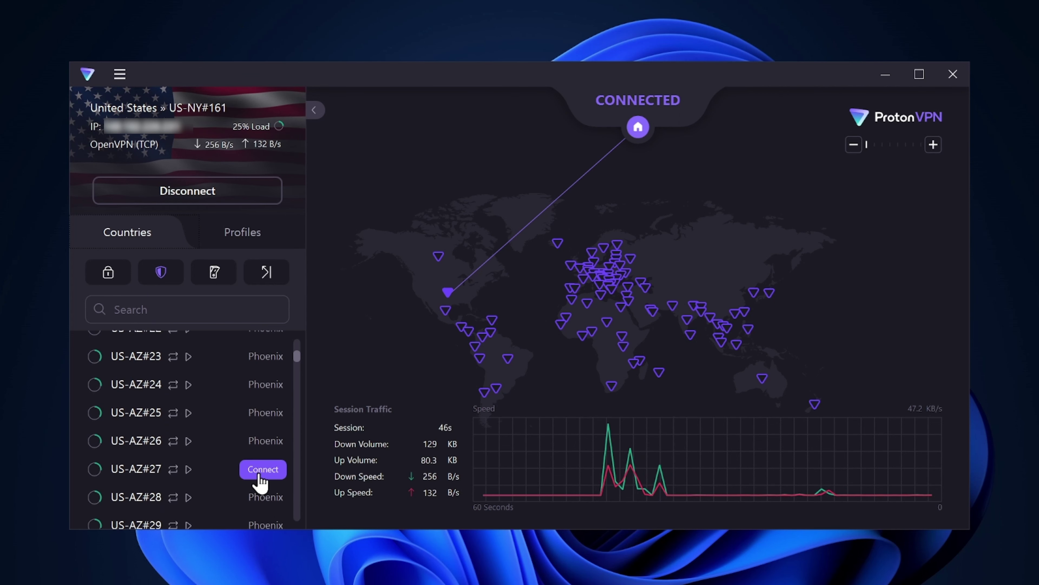
pyautogui.click(260, 475)
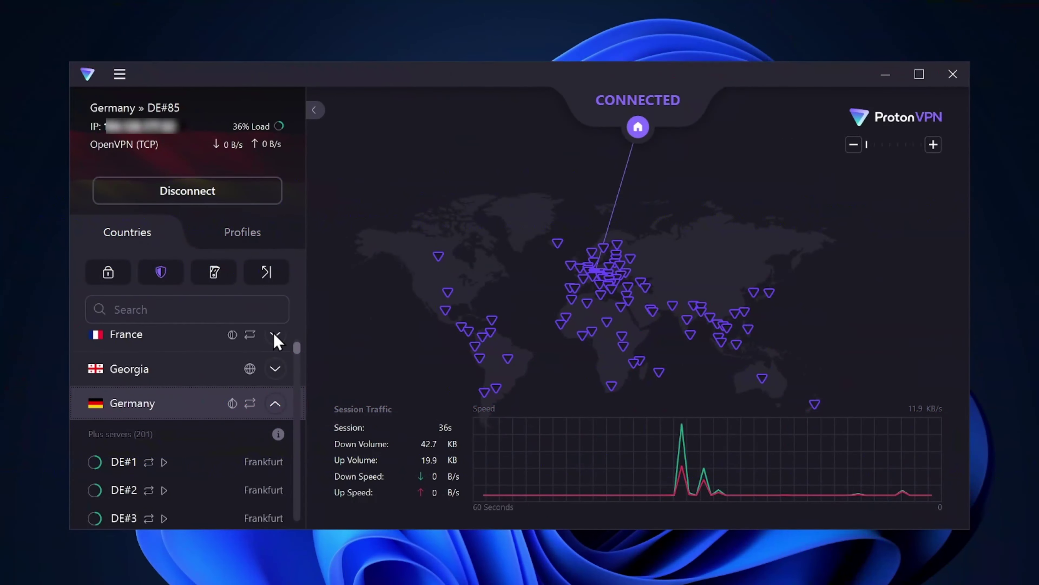
pyautogui.scroll(-20, 223, 387)
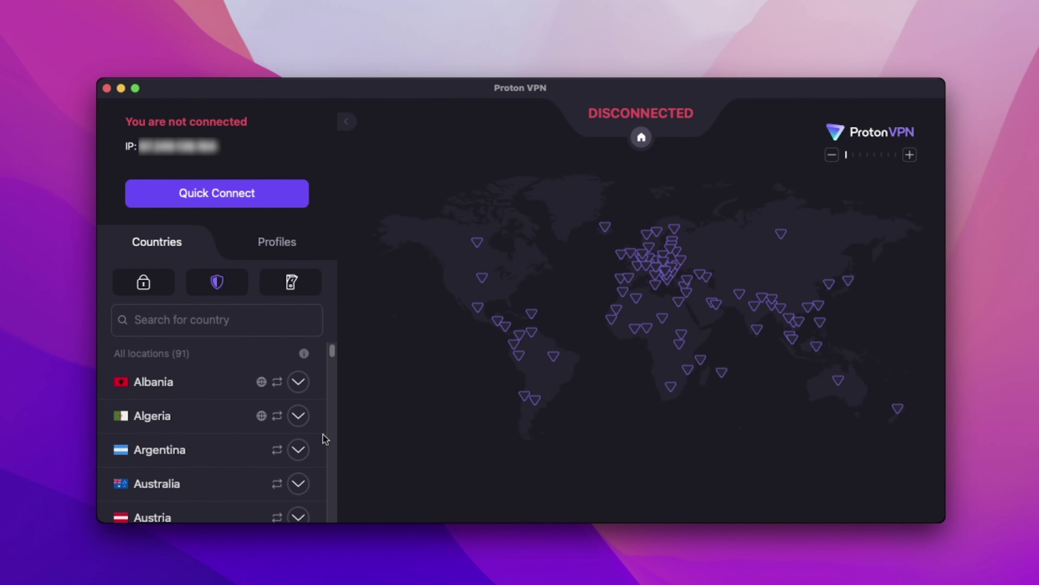
pyautogui.scroll(-20, 323, 371)
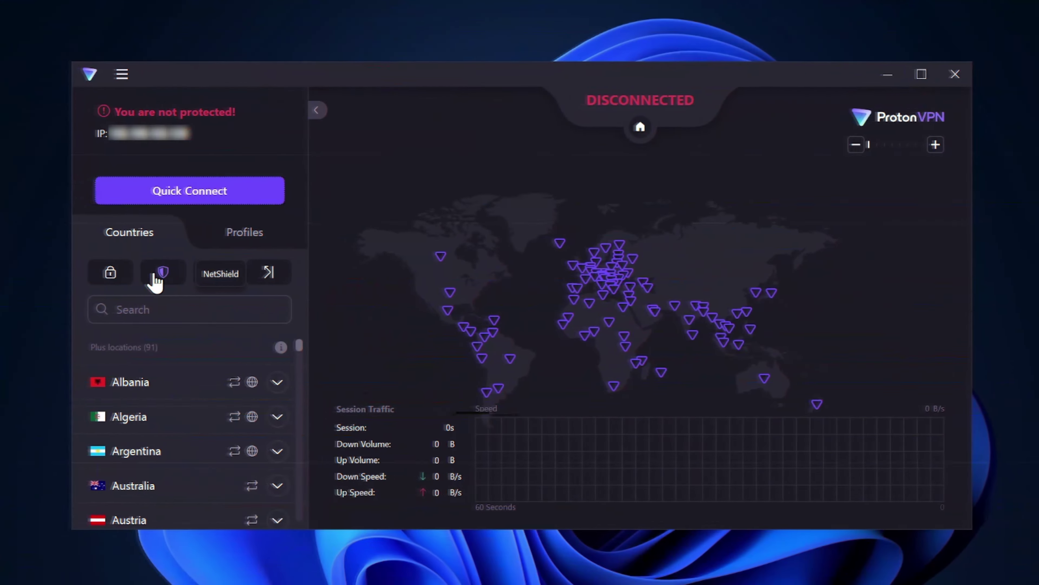
# Step: Show the NetShield ad and tracker blocking options from the filter above the country list
pyautogui.click(153, 274)
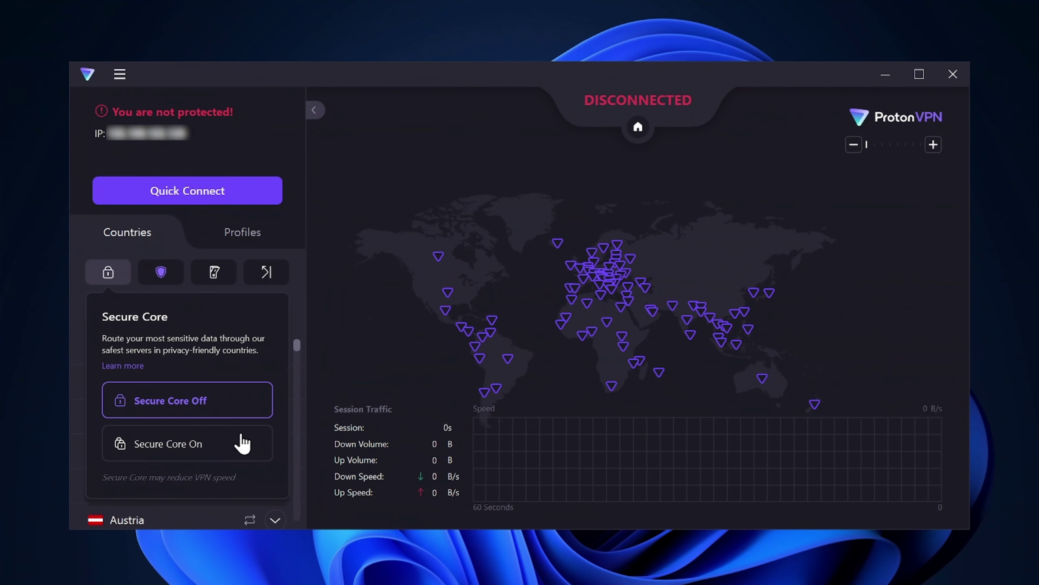
# Step: Set Secure Core to On in the lock filter's options
pyautogui.click(241, 445)
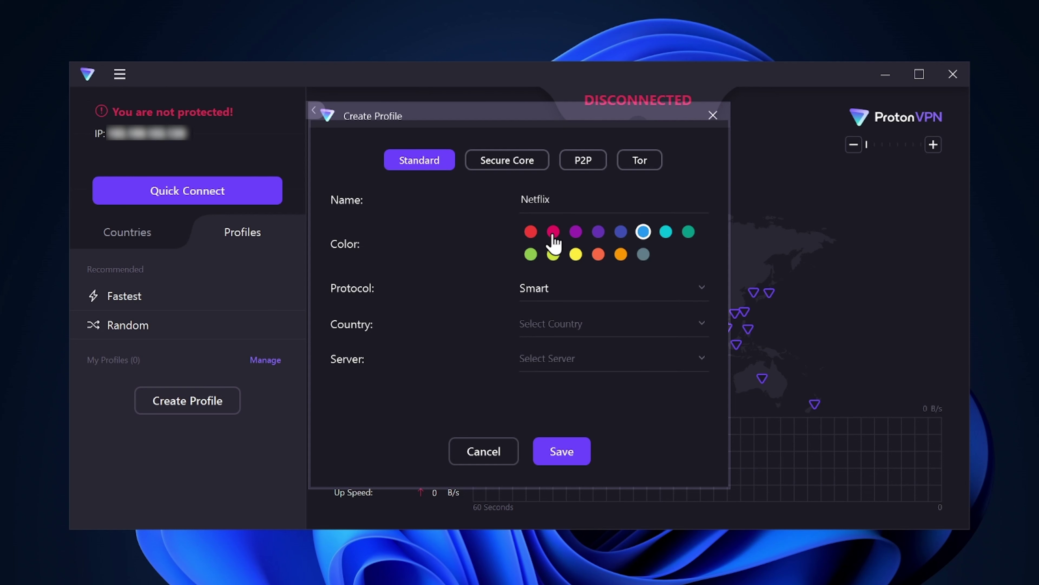
# Step: Save the Netflix profile with WireGuard protocol, United Kingdom country and Fastest server
pyautogui.click(589, 292)
pyautogui.click(578, 371)
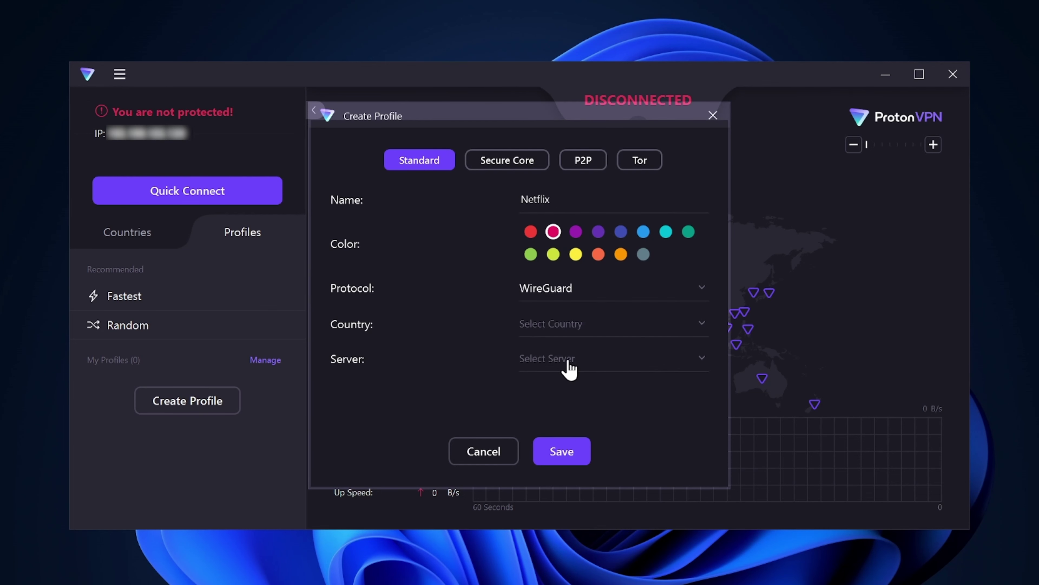
pyautogui.click(563, 335)
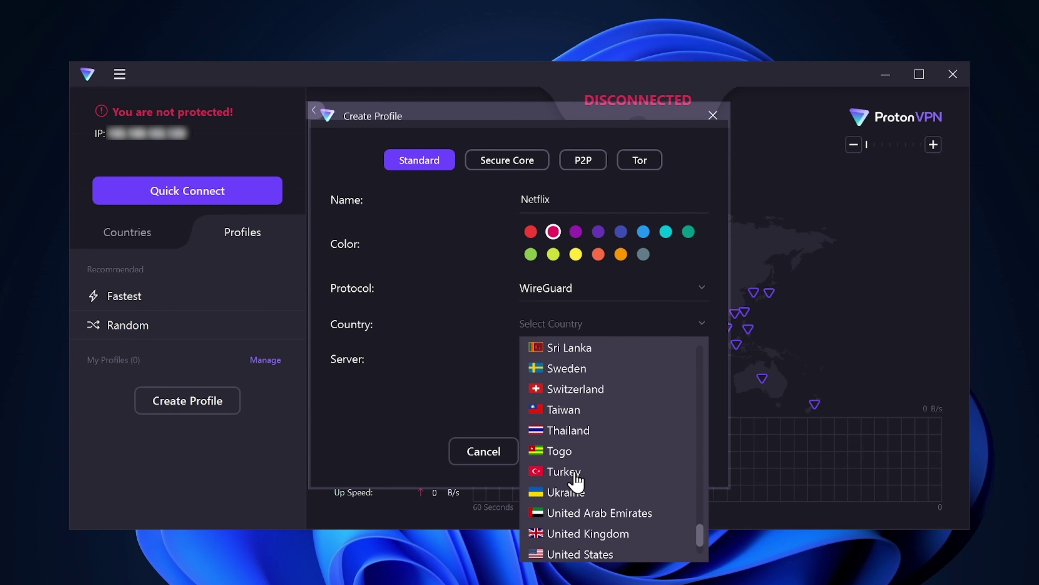
pyautogui.click(588, 537)
pyautogui.click(571, 367)
pyautogui.scroll(-10, 608, 441)
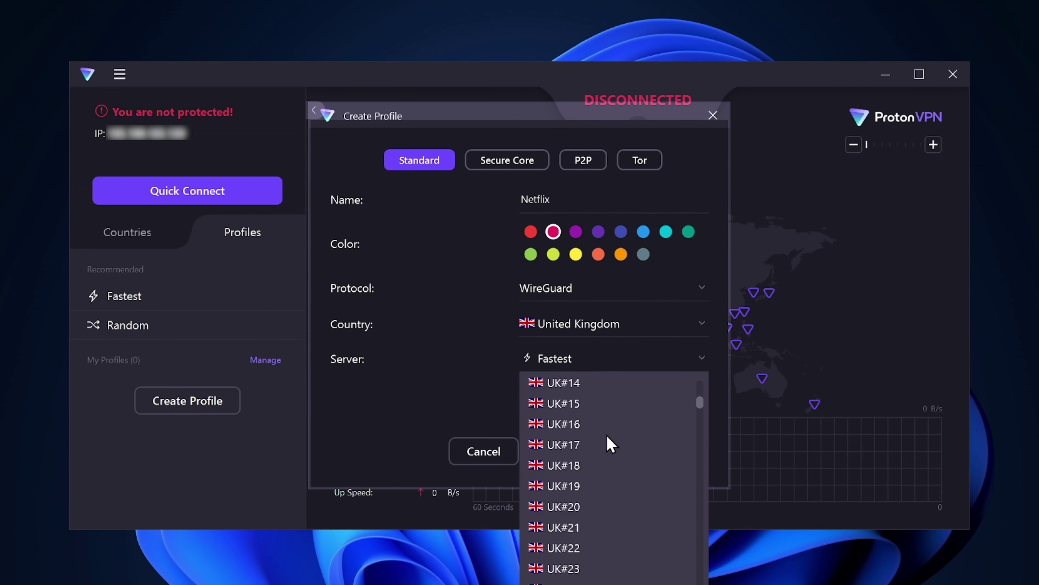
pyautogui.click(572, 356)
pyautogui.click(572, 449)
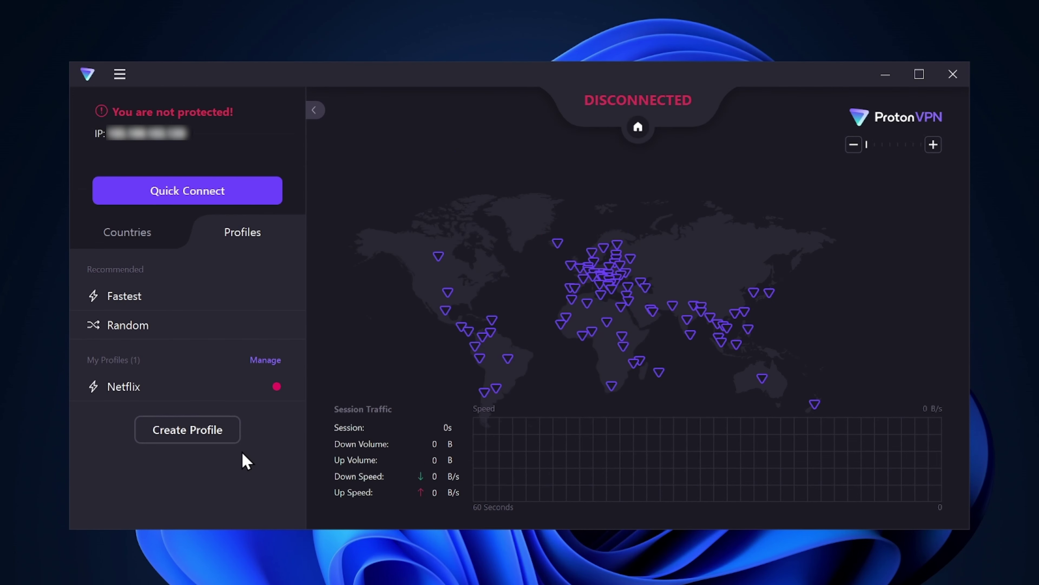
pyautogui.click(205, 433)
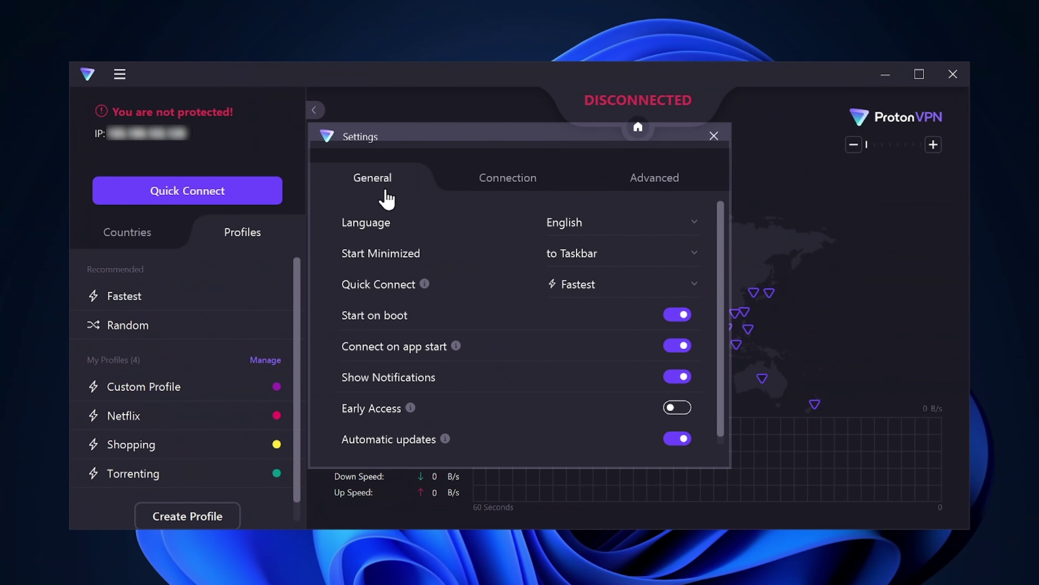
# Step: Make Custom Profile the Quick Connect default and close Settings
pyautogui.click(577, 287)
pyautogui.click(614, 368)
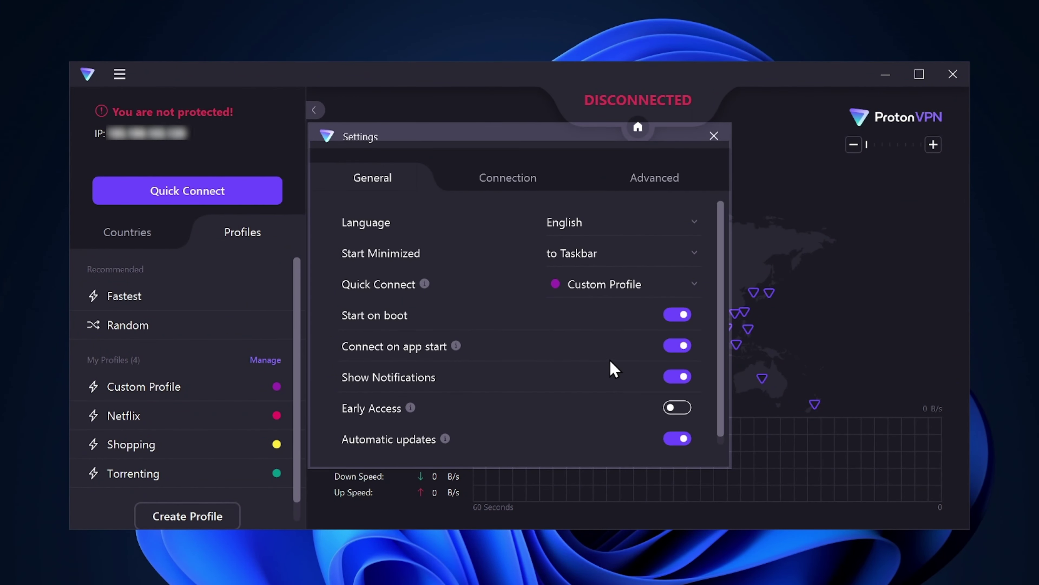
pyautogui.click(714, 136)
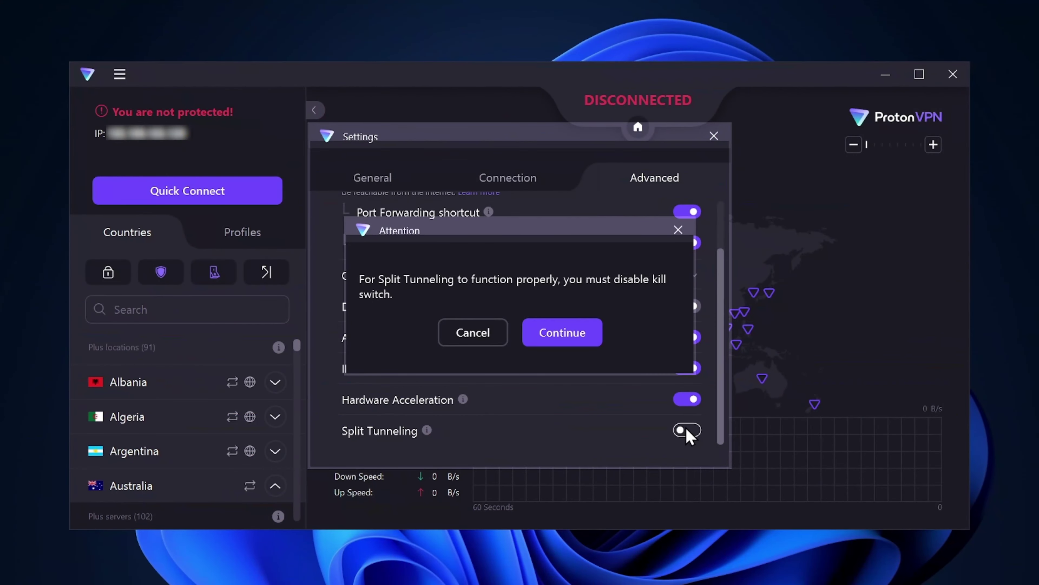
# Step: Accept disabling the kill switch to turn on split tunneling, then scroll the app list
pyautogui.click(585, 338)
pyautogui.scroll(-4, 587, 335)
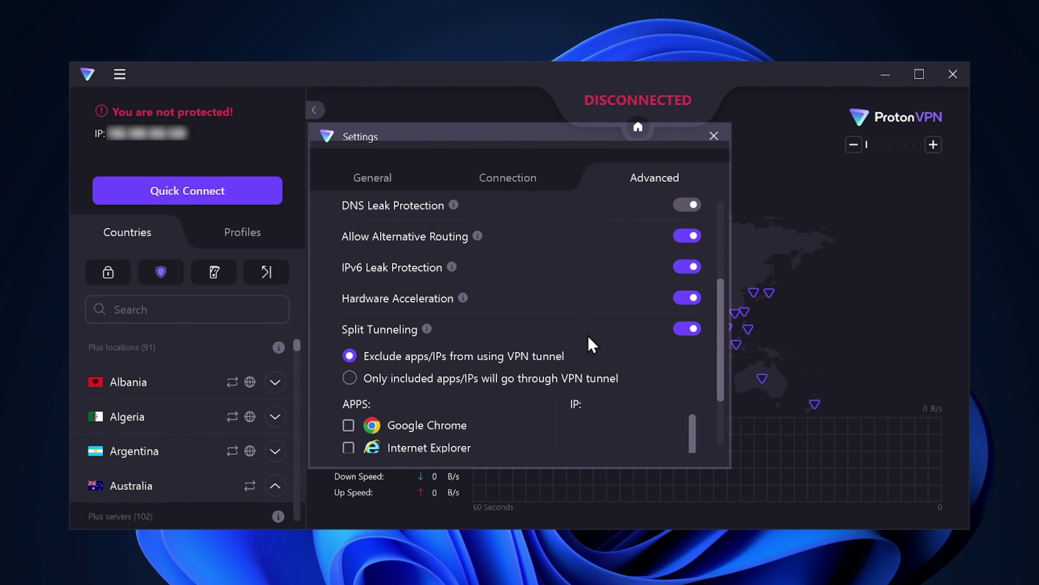
pyautogui.scroll(-1, 598, 340)
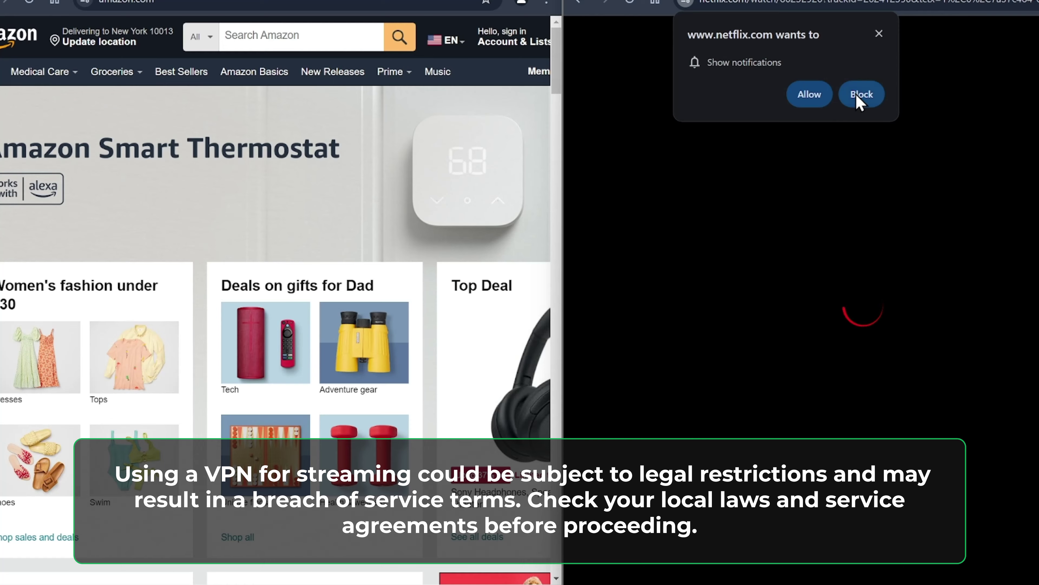
# Step: Block Netflix's notification request, then scroll down the Amazon page
pyautogui.click(861, 95)
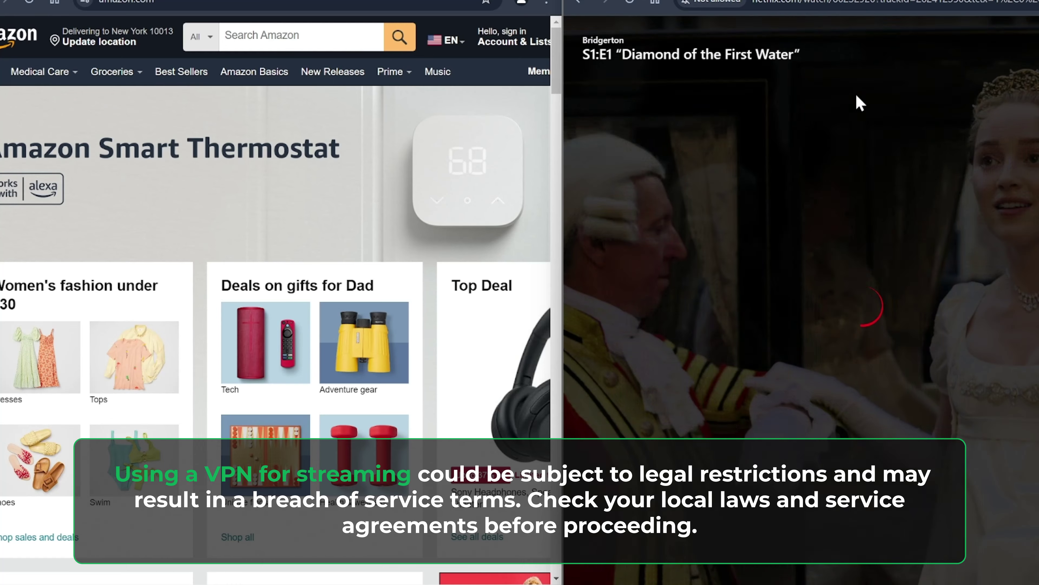
pyautogui.moveTo(476, 40)
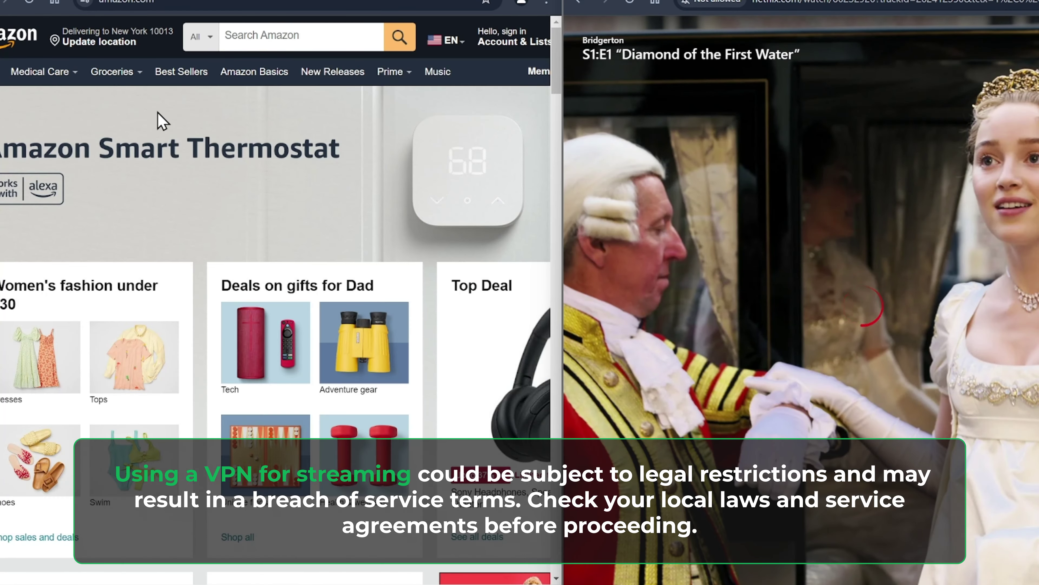
pyautogui.scroll(-8, 158, 120)
pyautogui.scroll(-8, 163, 129)
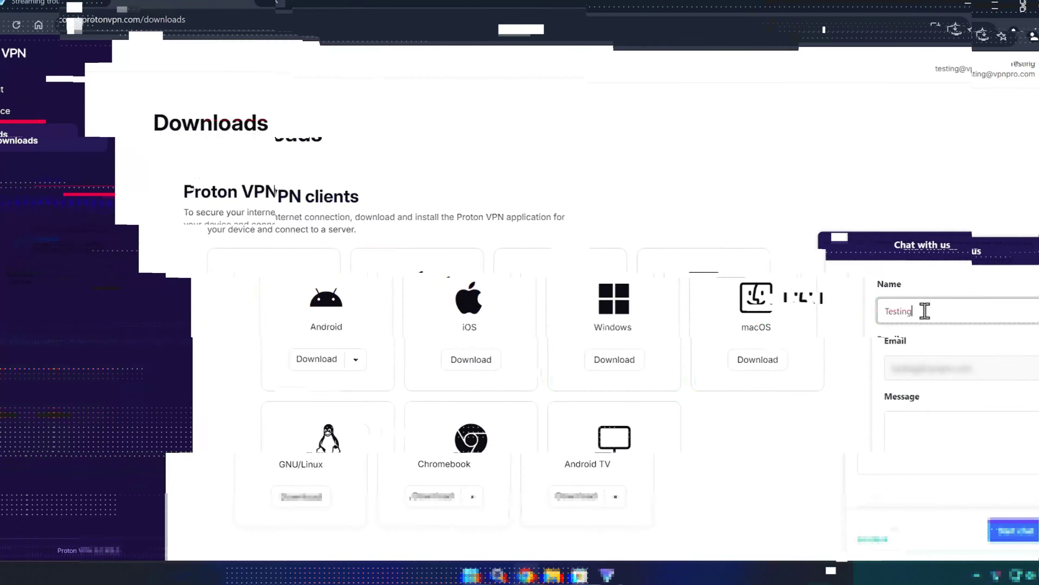
# Step: Replace the chat Name with a display name and start the message with 'Hello,'
pyautogui.hotkey('ctrl', 'a')
pyautogui.write('Cyberman')
pyautogui.press('Tab')
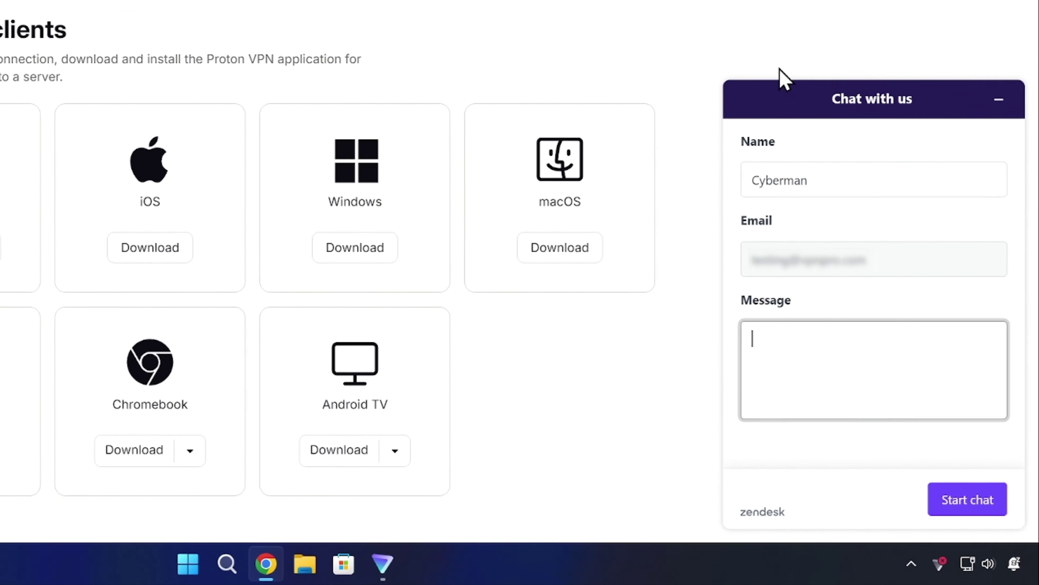
pyautogui.write('Hello,')
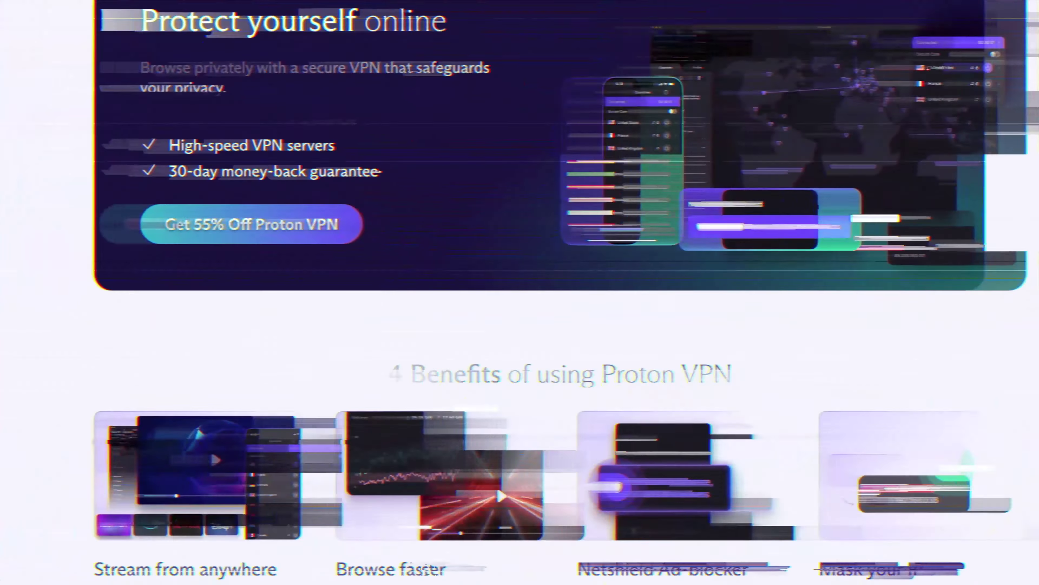
# Step: Scroll to the pricing plans: 1-month $9.99, 2-year $4.49, 1-year $4.99 per month
pyautogui.scroll(-10, 519, 292)
pyautogui.scroll(-4, 520, 292)
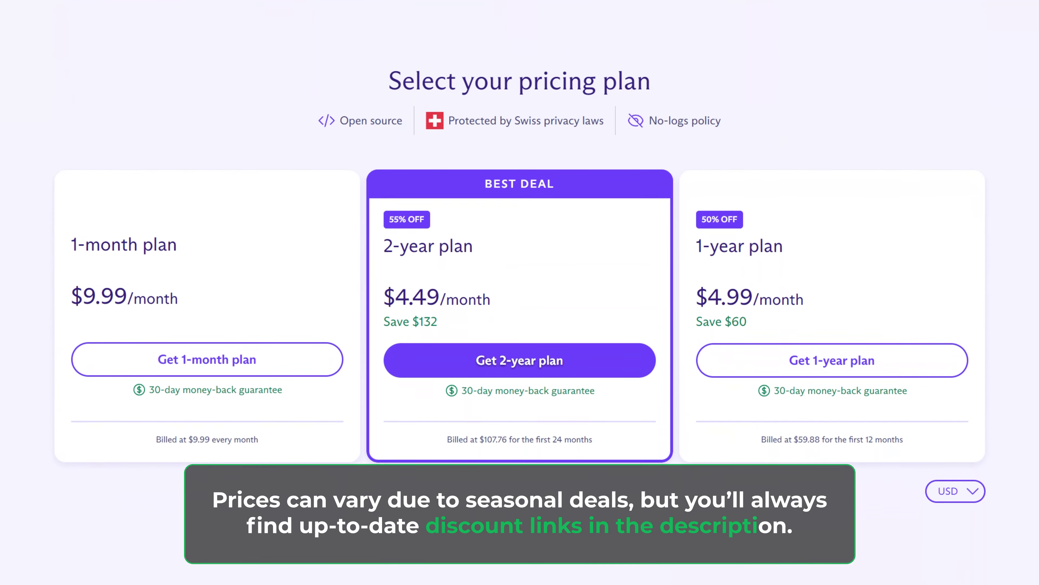